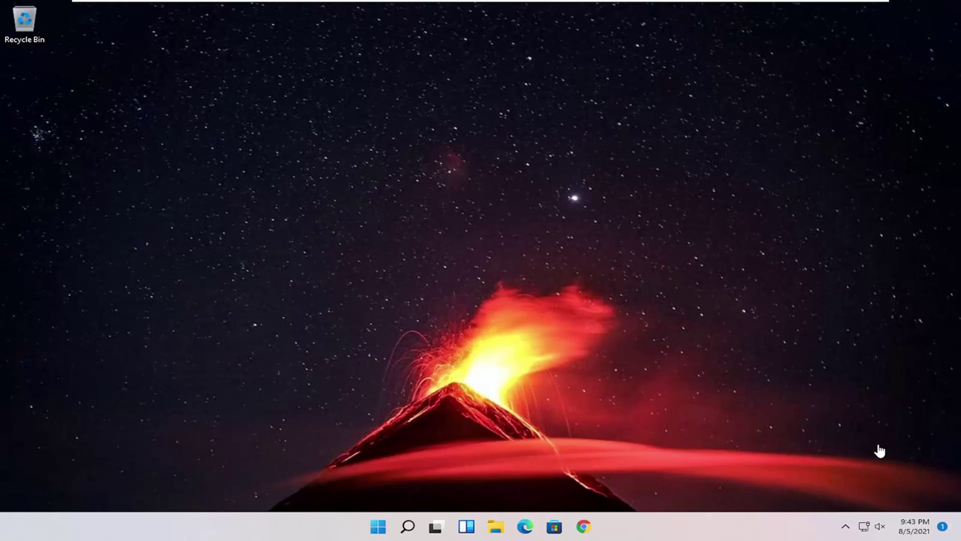
- Find and open Control Panel, and show its items by category
{"action": "left_click", "coordinate": [407, 527]}
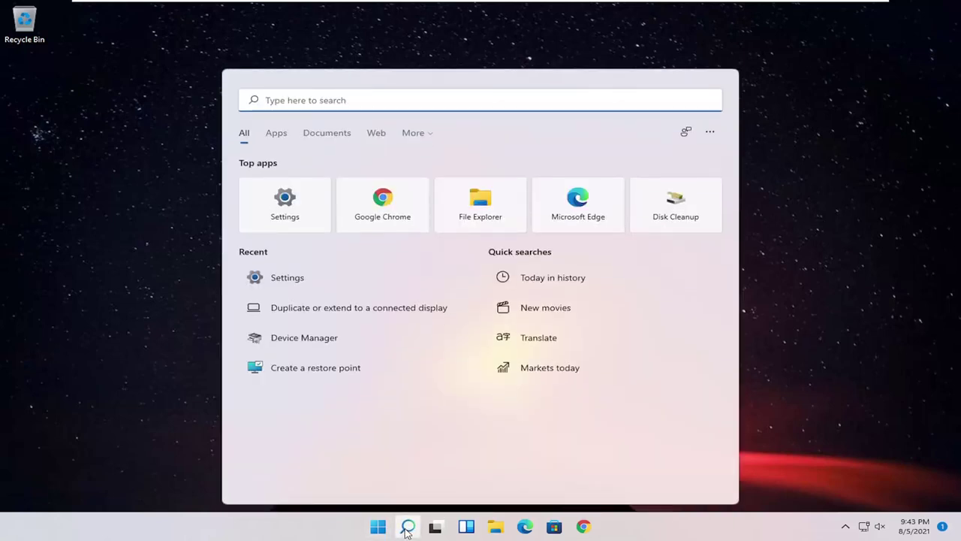
{"action": "type", "text": "control"}
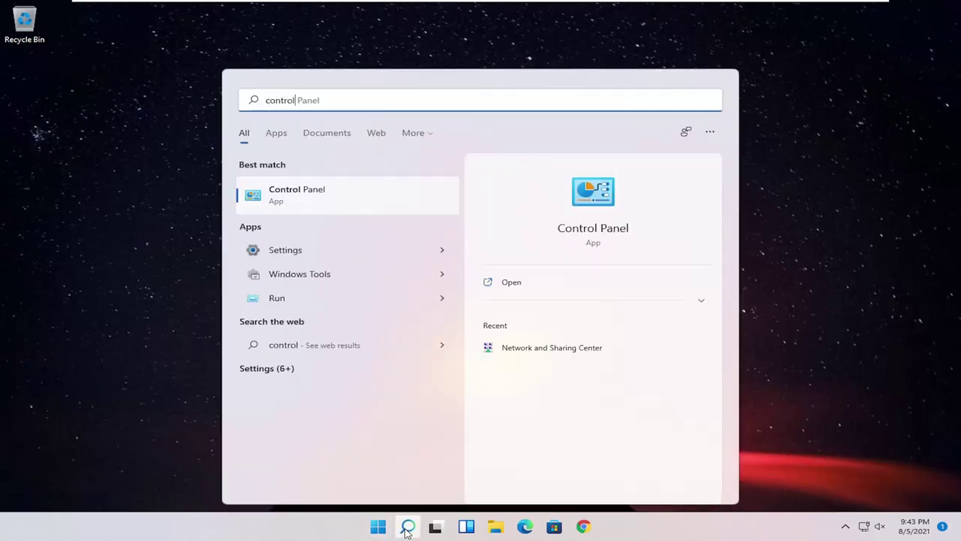
{"action": "type", "text": " panel"}
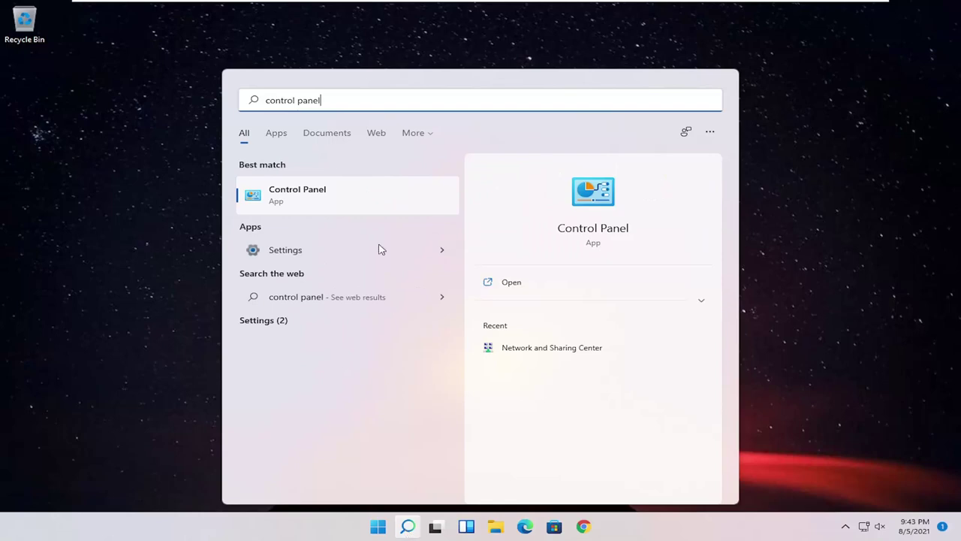
{"action": "left_click", "coordinate": [315, 202]}
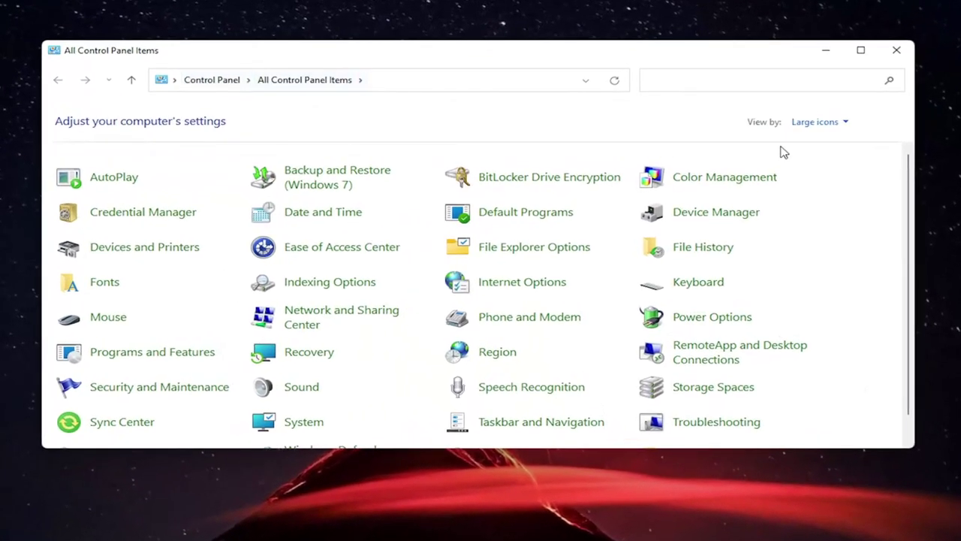
{"action": "left_click", "coordinate": [816, 124]}
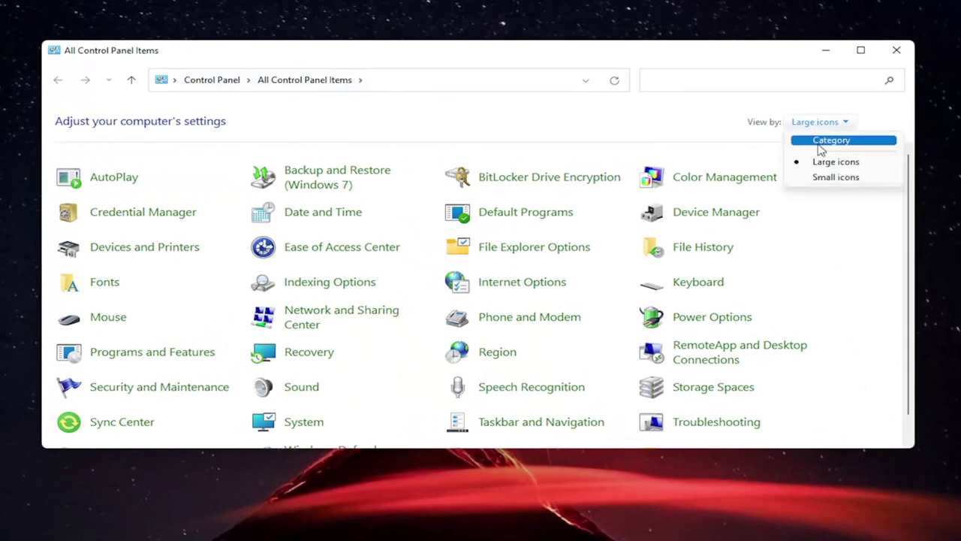
{"action": "left_click", "coordinate": [821, 141]}
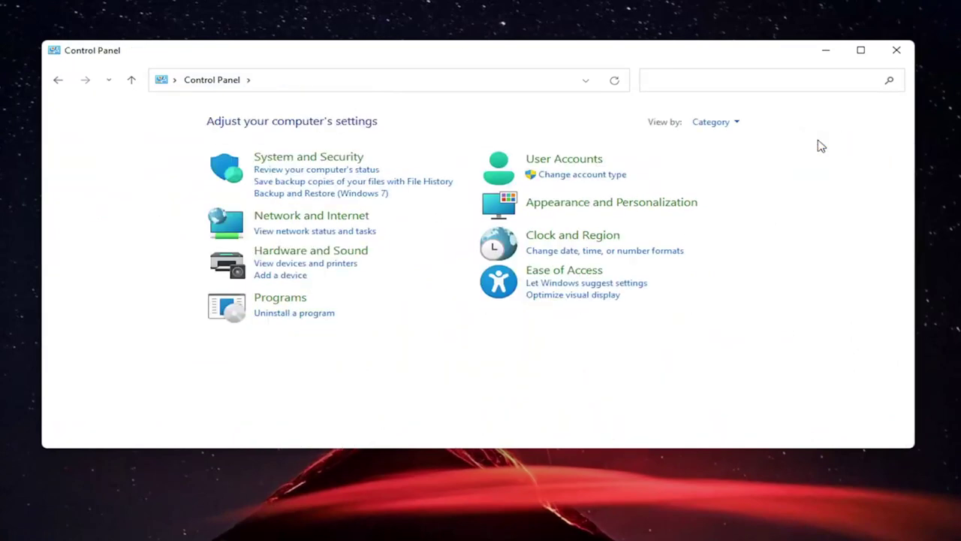
- Open Devices and Printers under Hardware and Sound, and start adding a printer
{"action": "left_click", "coordinate": [292, 254]}
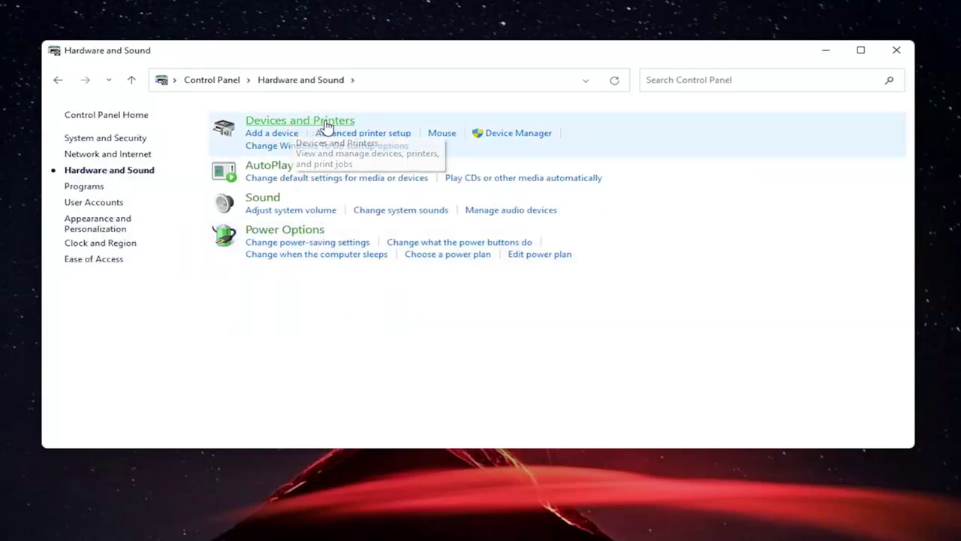
{"action": "left_click", "coordinate": [325, 121]}
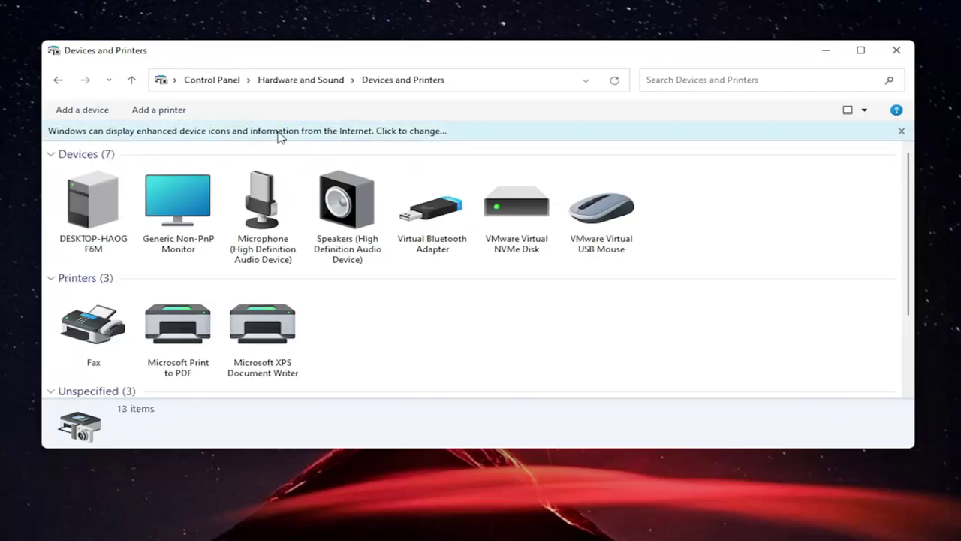
{"action": "left_click", "coordinate": [162, 112]}
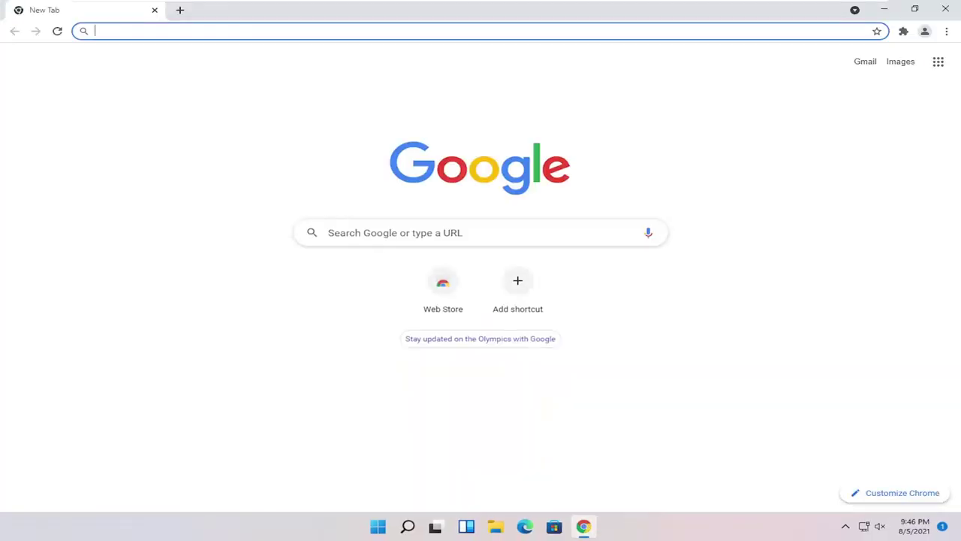
- In Google Chrome, go to google.com and search for "canon printer drivers"
{"action": "type", "text": "google.com"}
{"action": "key", "text": "Return"}
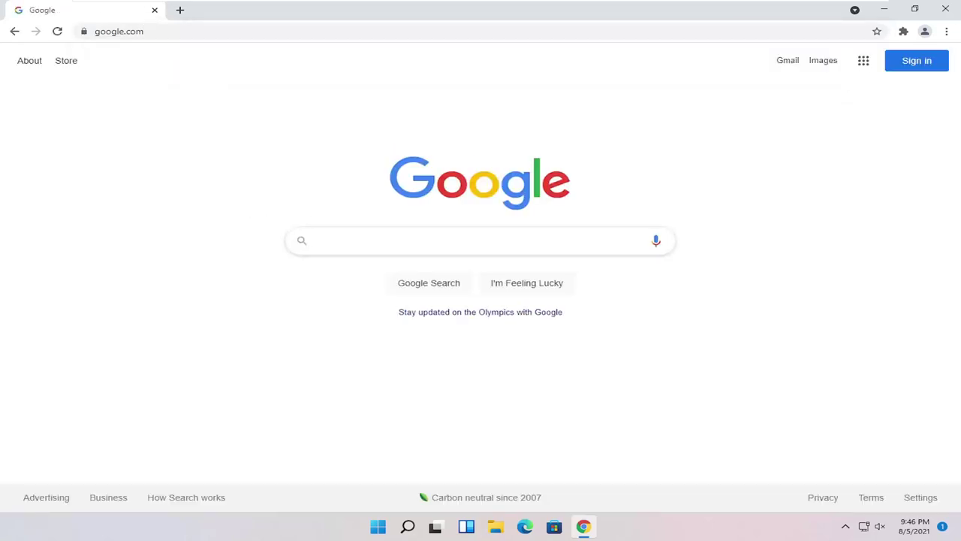
{"action": "left_click", "coordinate": [372, 241]}
{"action": "type", "text": "canon prin"}
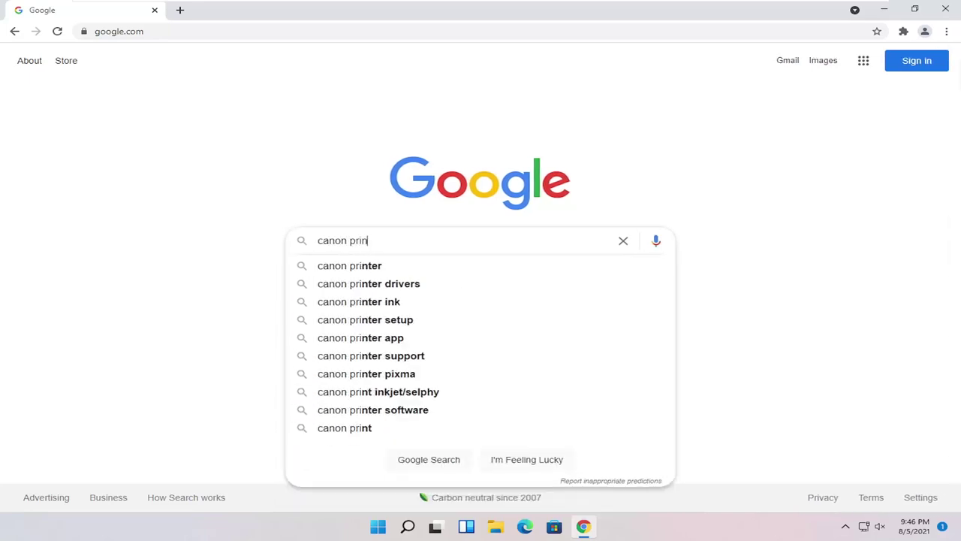
{"action": "type", "text": "ter drivers"}
{"action": "key", "text": "Return"}
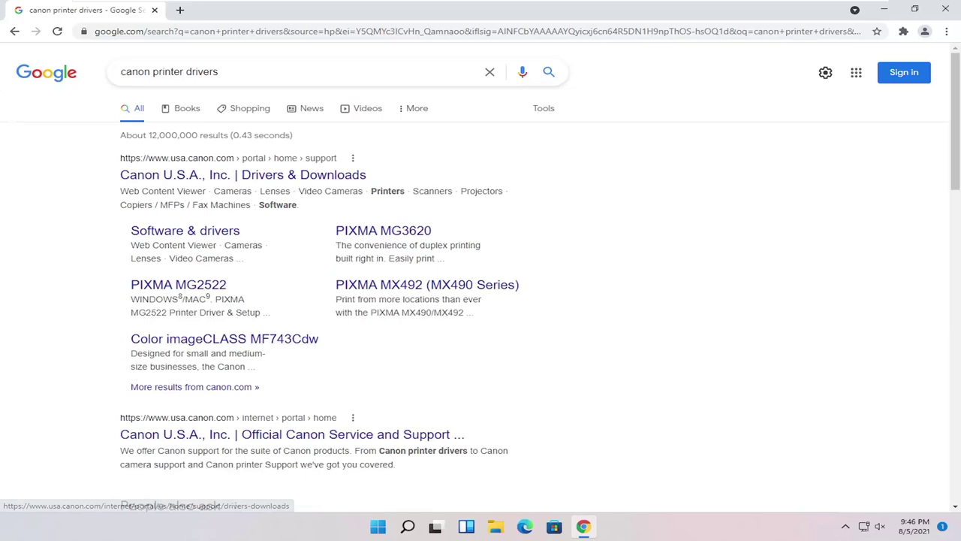
- Open Canon U.S.A.'s Drivers & Downloads result and browse the PIXMA printers to the PIXMA G5020 support page
{"action": "left_click", "coordinate": [242, 180]}
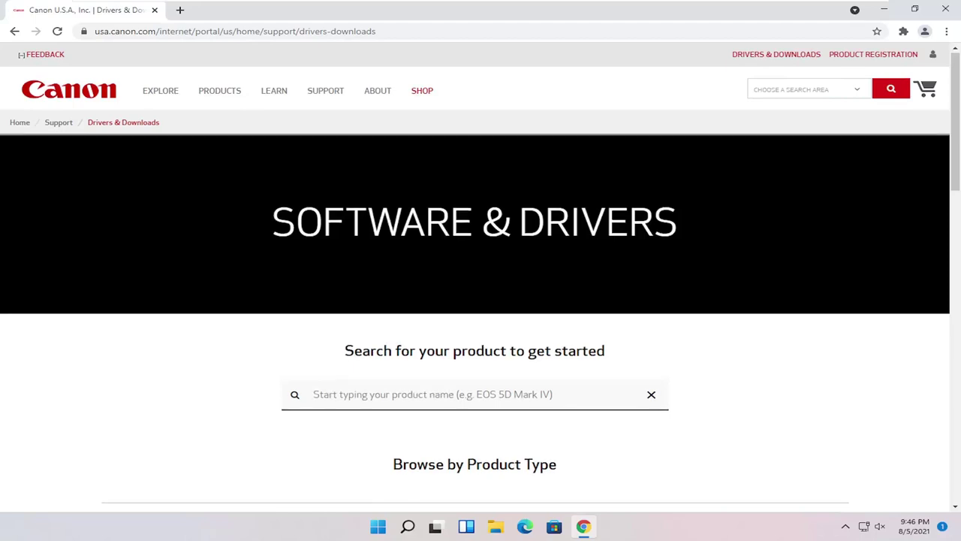
{"action": "scroll", "coordinate": [335, 241], "scroll_direction": "down", "scroll_amount": 1}
{"action": "scroll", "coordinate": [334, 241], "scroll_direction": "down", "scroll_amount": 2}
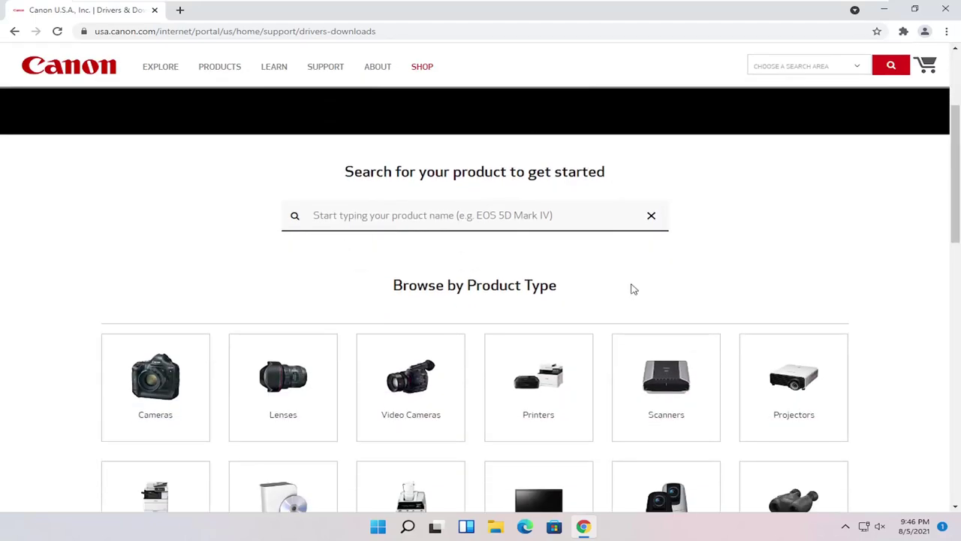
{"action": "scroll", "coordinate": [548, 301], "scroll_direction": "down", "scroll_amount": 1}
{"action": "left_click", "coordinate": [538, 271]}
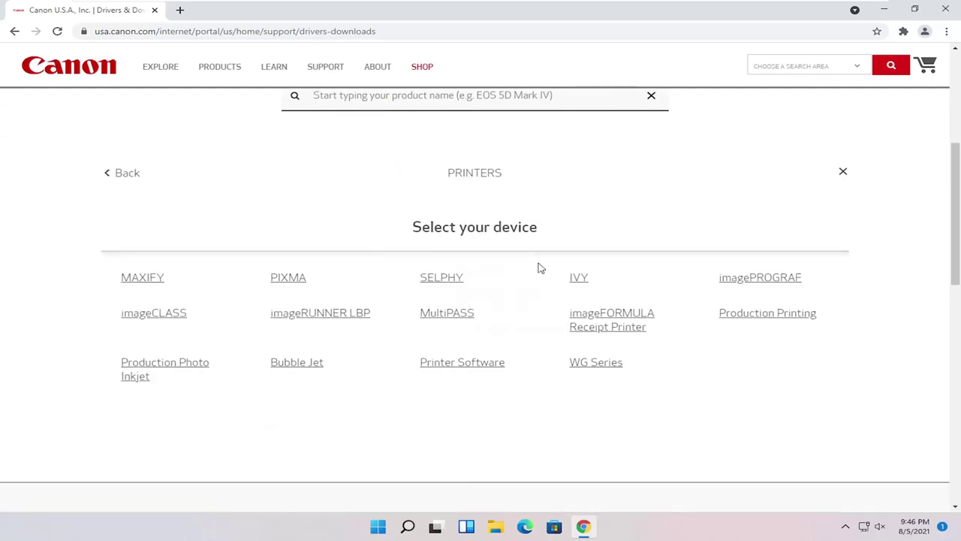
{"action": "left_click", "coordinate": [299, 280]}
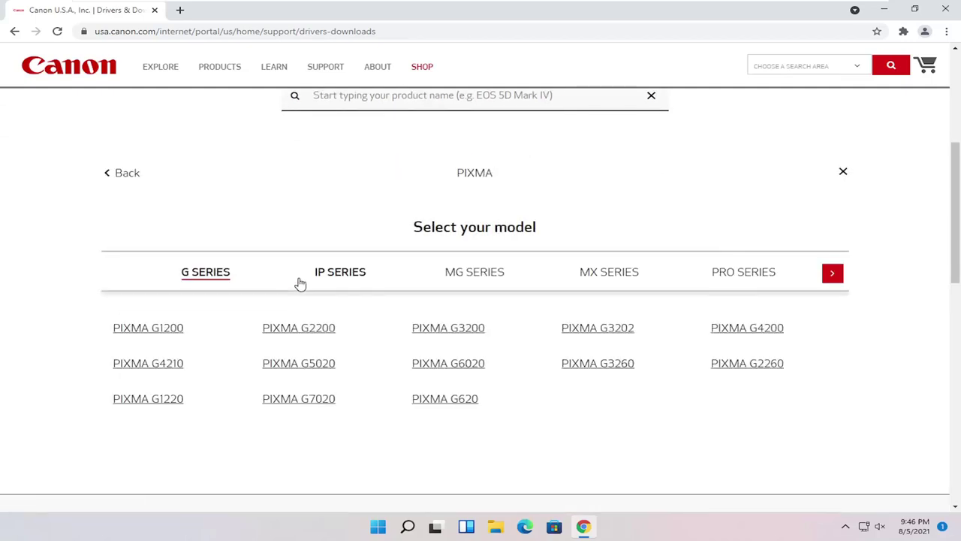
{"action": "left_click", "coordinate": [309, 373]}
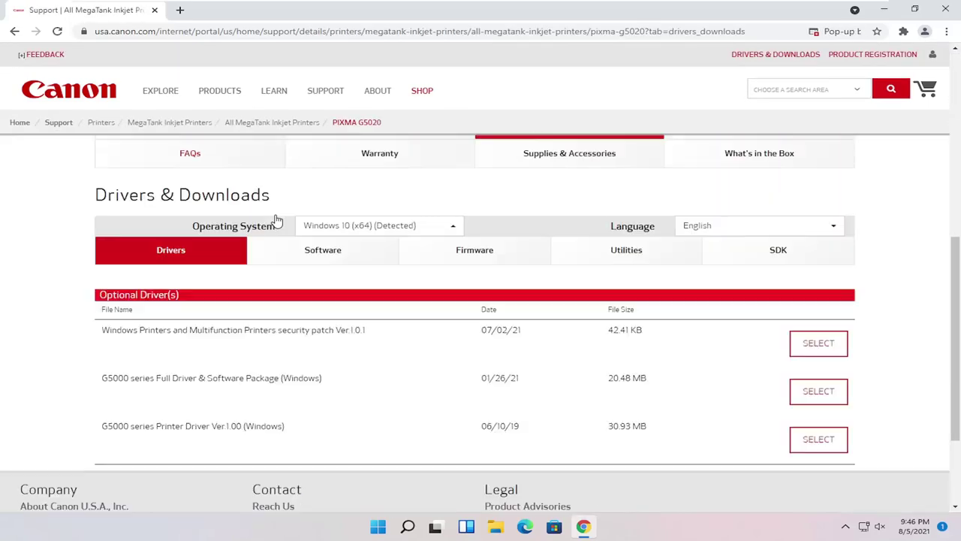
- Download the G5000 series Full Driver & Software Package (Windows) from the PIXMA G5020 Drivers & Downloads section
{"action": "scroll", "coordinate": [240, 299], "scroll_direction": "up", "scroll_amount": 6}
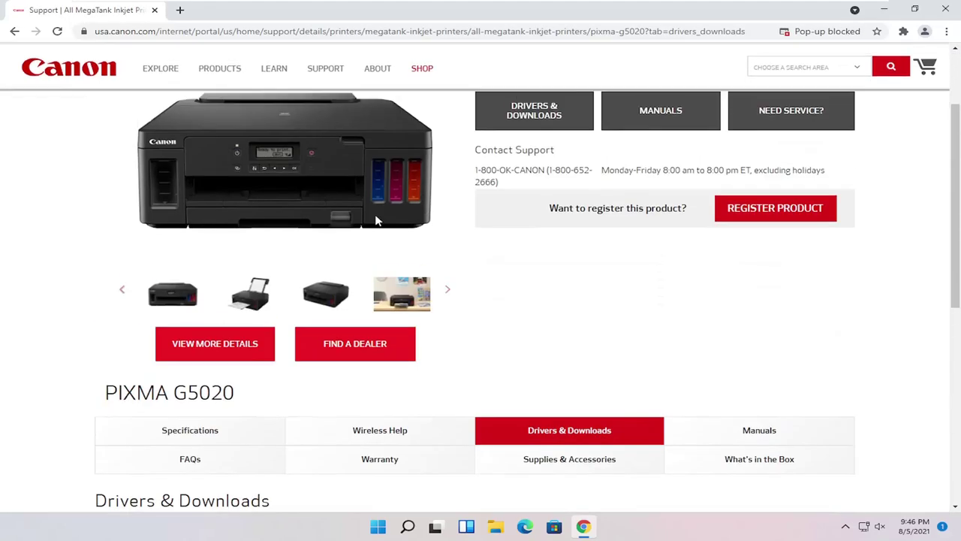
{"action": "scroll", "coordinate": [240, 300], "scroll_direction": "down", "scroll_amount": 1}
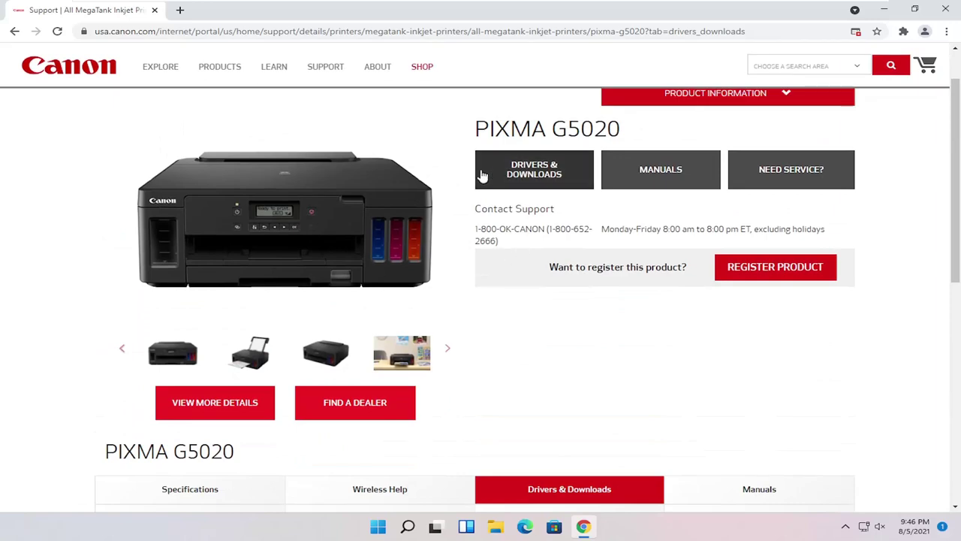
{"action": "left_click", "coordinate": [536, 175]}
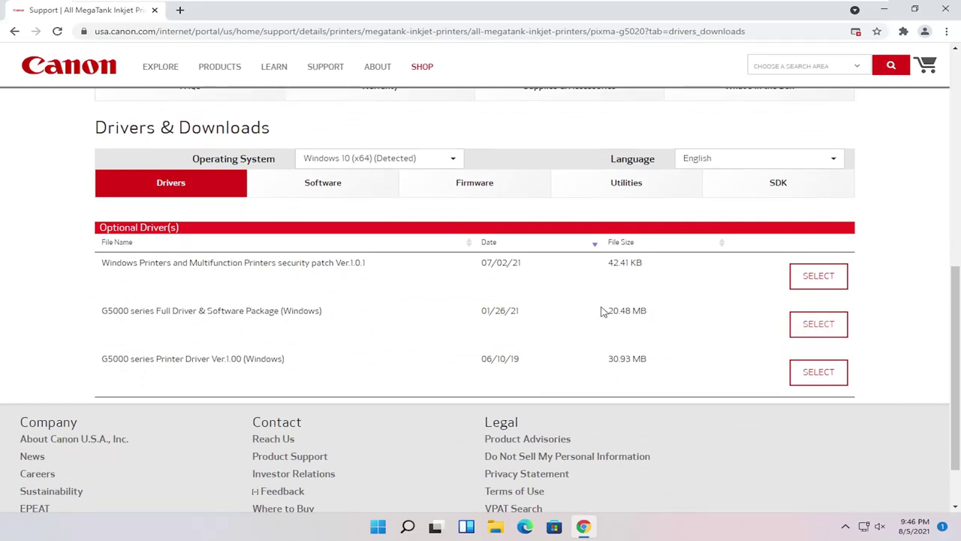
{"action": "left_click_drag", "start_coordinate": [662, 313], "coordinate": [620, 311]}
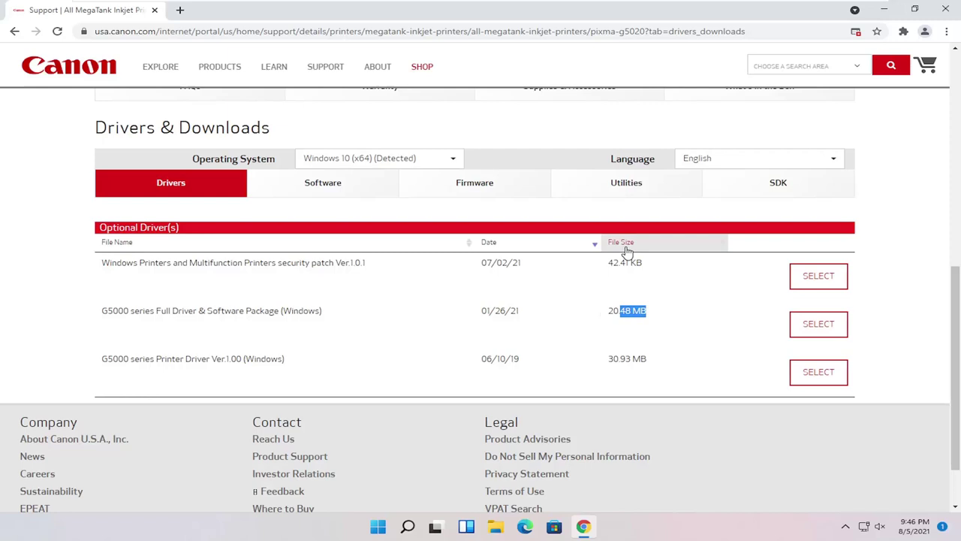
{"action": "left_click", "coordinate": [823, 326]}
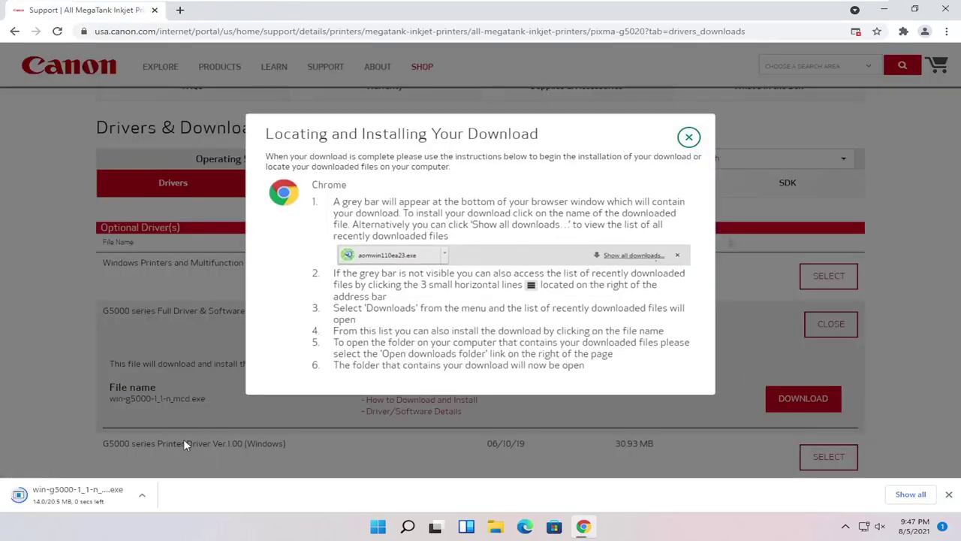
- Run the downloaded win-g5000 installer, allow Canon IJ Software to make changes, and start the setup
{"action": "left_click", "coordinate": [60, 495]}
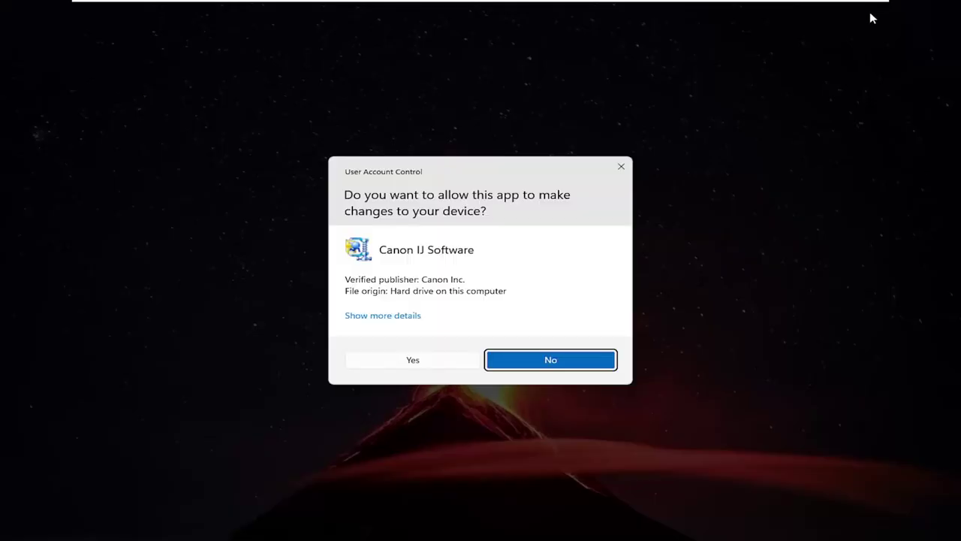
{"action": "left_click", "coordinate": [414, 360]}
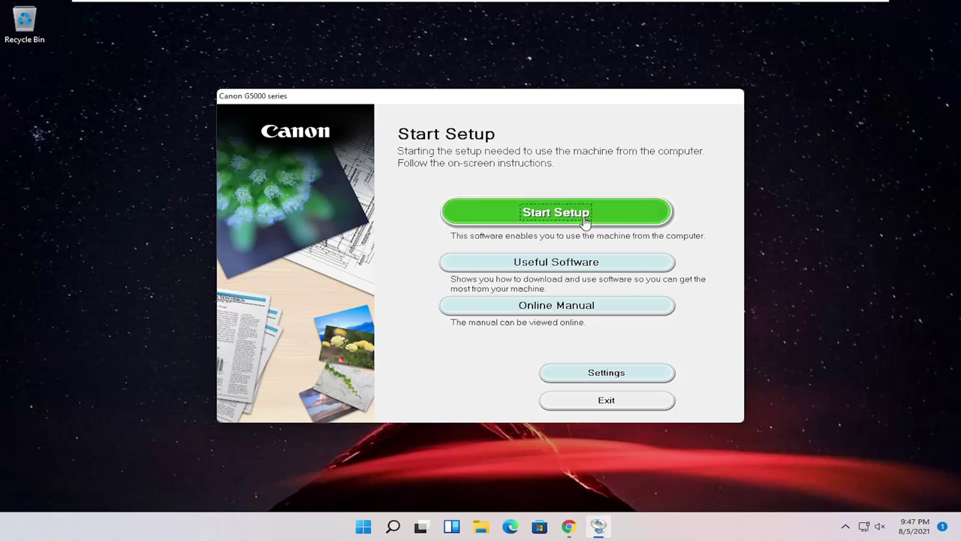
{"action": "left_click", "coordinate": [556, 215]}
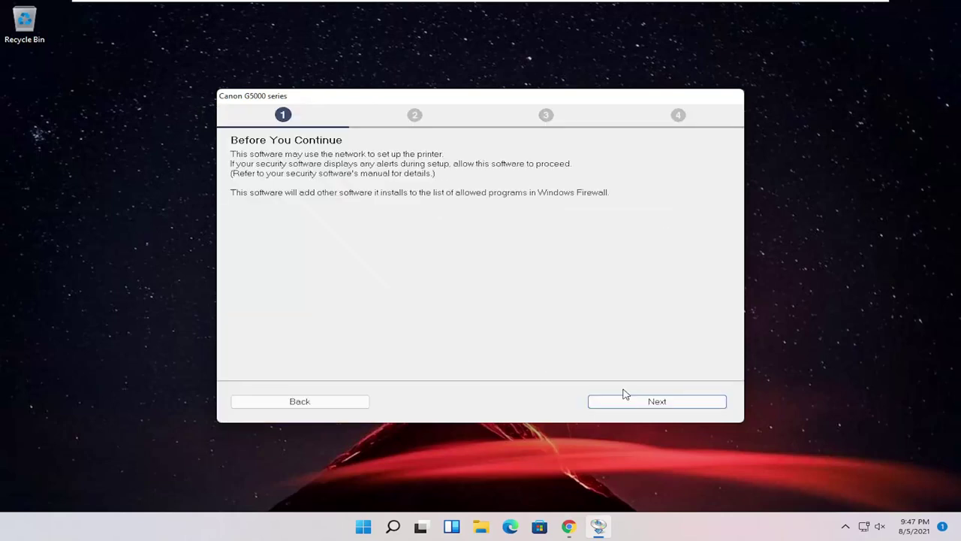
- Continue past the introductory notice, accept the license agreement and agree to the Canon product information services
{"action": "left_click", "coordinate": [652, 402]}
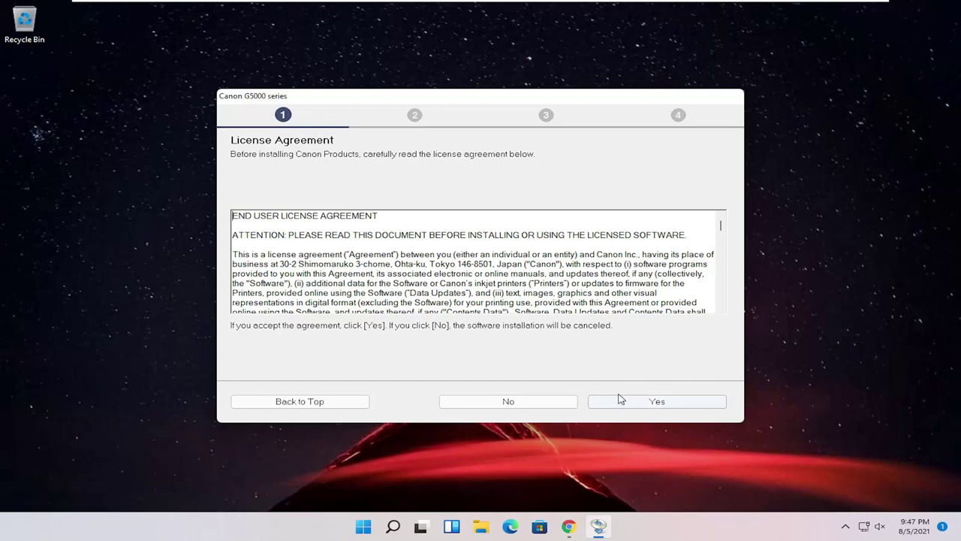
{"action": "left_click", "coordinate": [648, 407]}
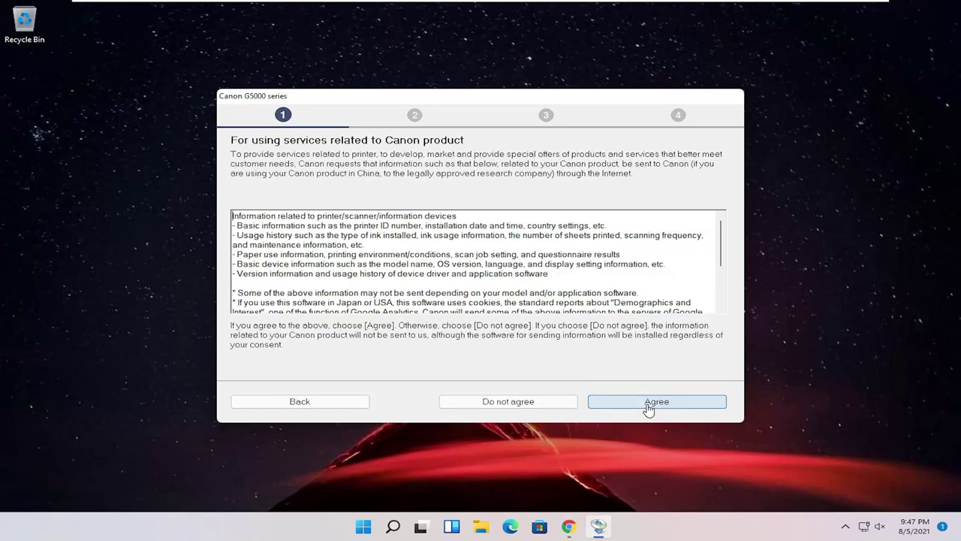
{"action": "left_click", "coordinate": [649, 405]}
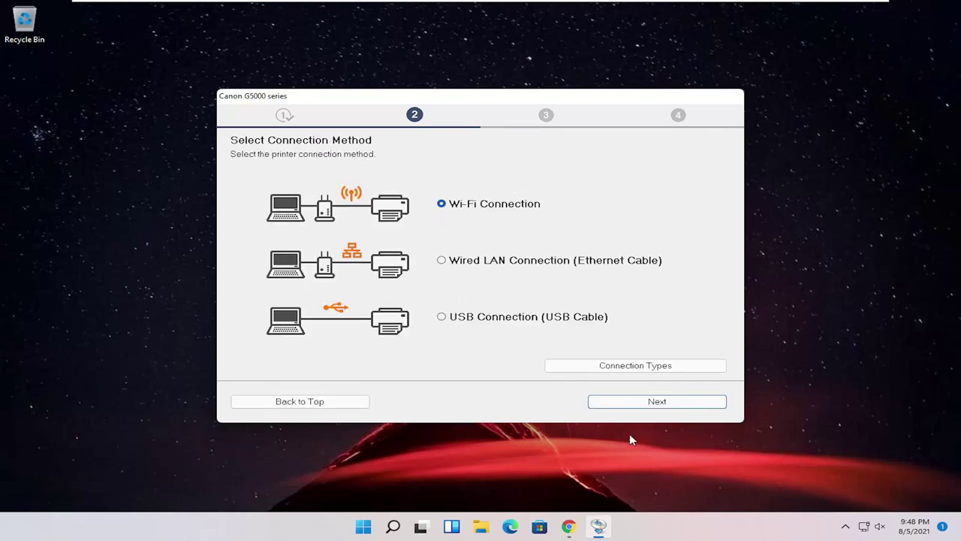
- Use Wi-Fi Connection as the connection method and continue through the power check and printer preparation to Easy Wireless Connect
{"action": "left_click", "coordinate": [642, 406]}
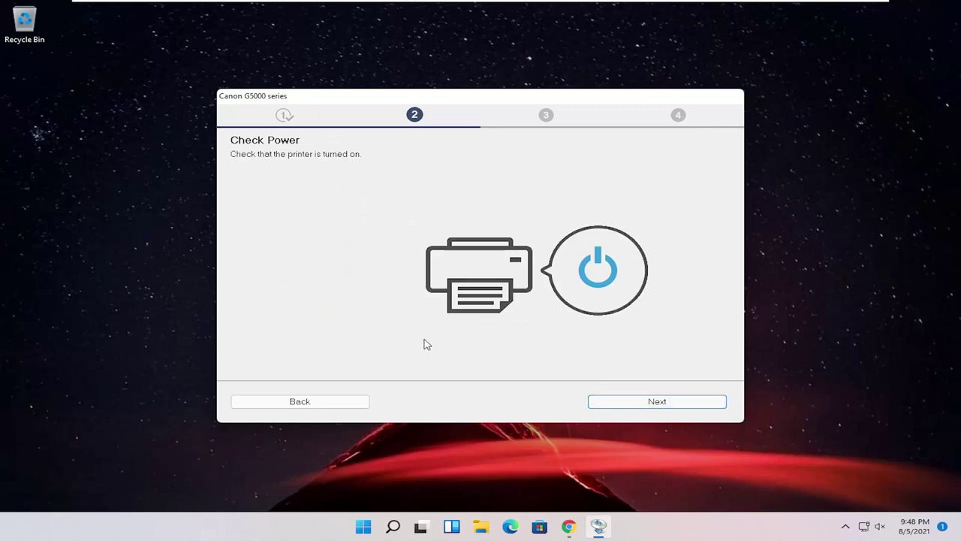
{"action": "left_click", "coordinate": [635, 401]}
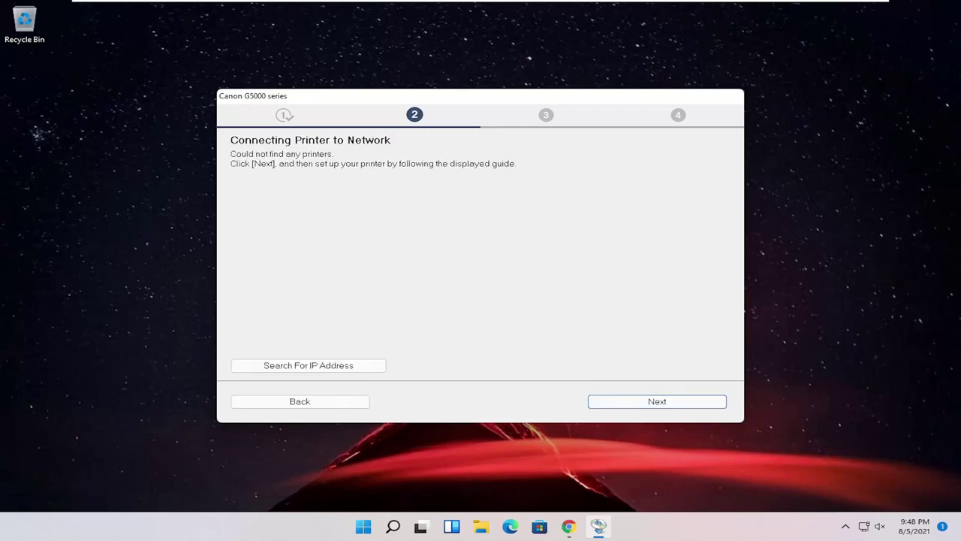
{"action": "left_click", "coordinate": [681, 406]}
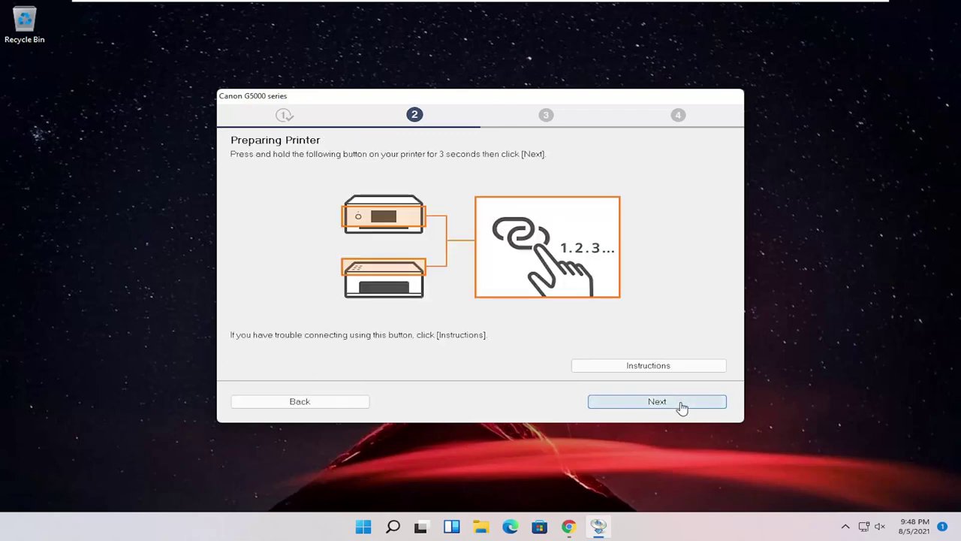
{"action": "left_click", "coordinate": [656, 404]}
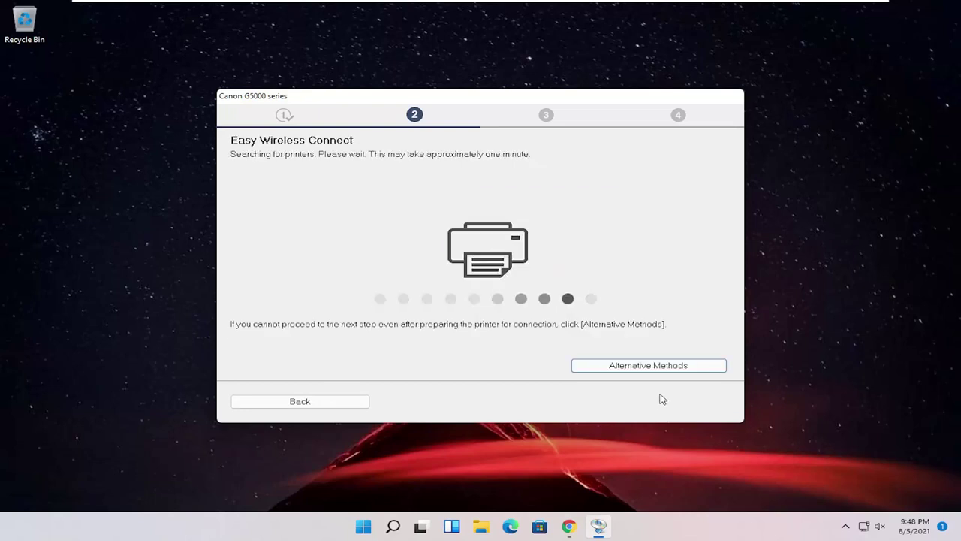
- Switch to the alternative method "Connect to Wi-Fi from the printer", close the opened setup guide and continue the setup
{"action": "left_click", "coordinate": [641, 367]}
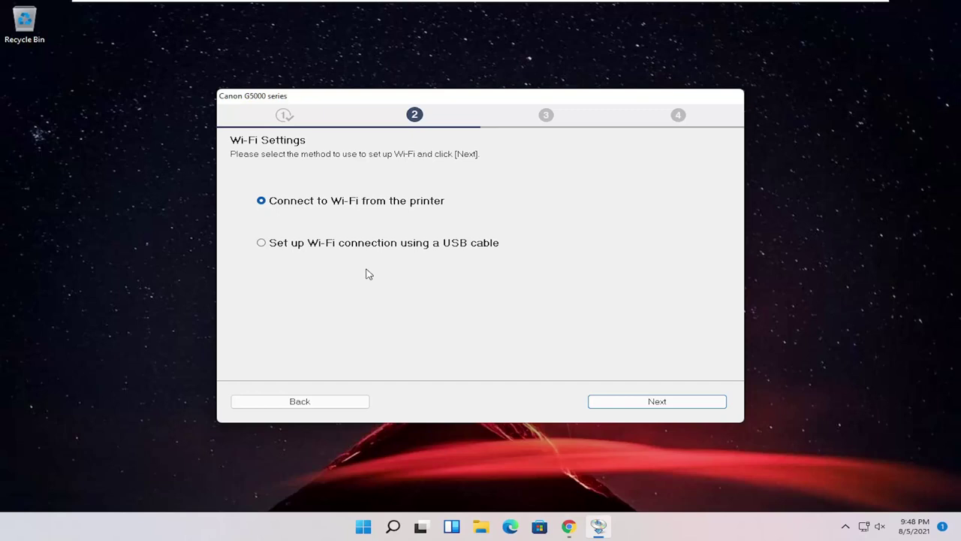
{"action": "left_click", "coordinate": [622, 403]}
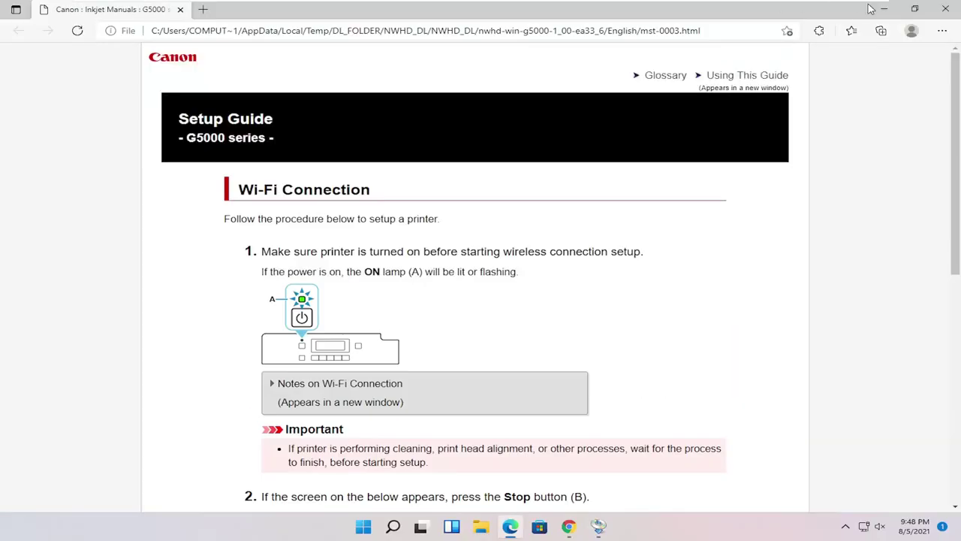
{"action": "left_click", "coordinate": [945, 9]}
{"action": "left_click", "coordinate": [658, 409]}
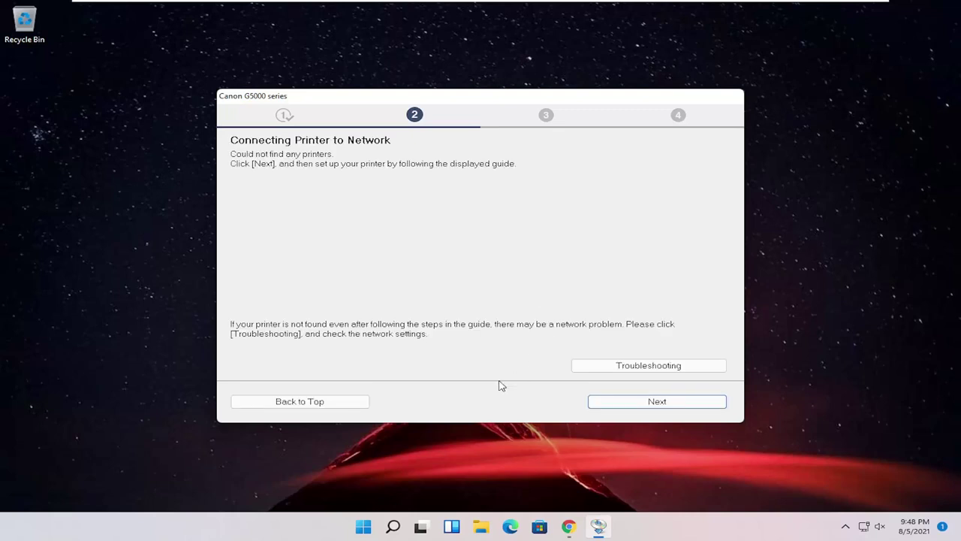
- Repeat the wireless printer search and try the "Set up Wi-Fi connection using a USB cable" method, backing out of it
{"action": "left_click", "coordinate": [636, 406]}
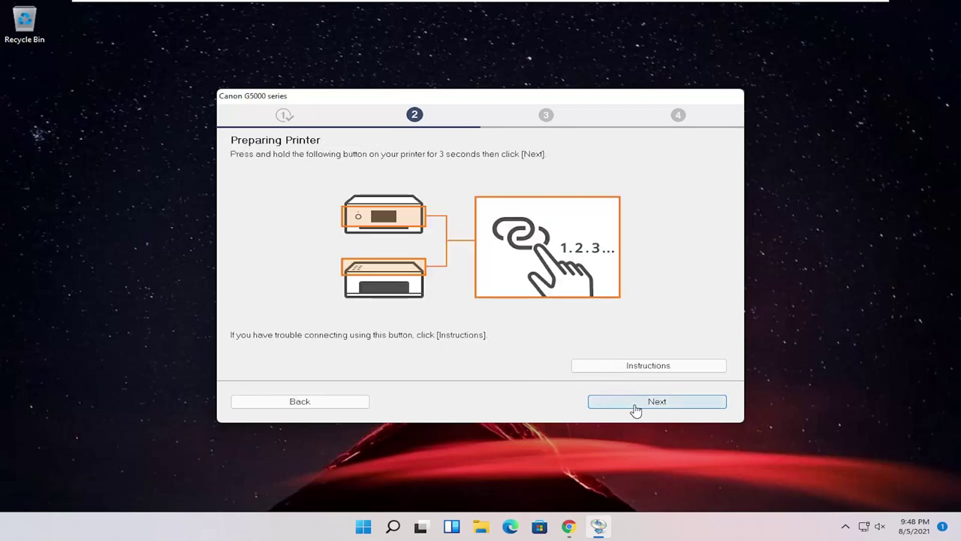
{"action": "left_click", "coordinate": [635, 405]}
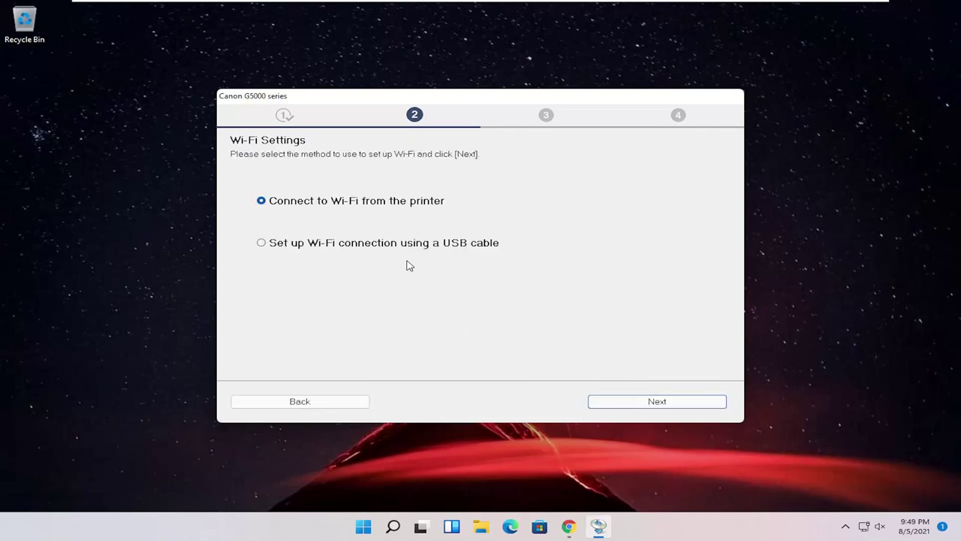
{"action": "left_click", "coordinate": [639, 406]}
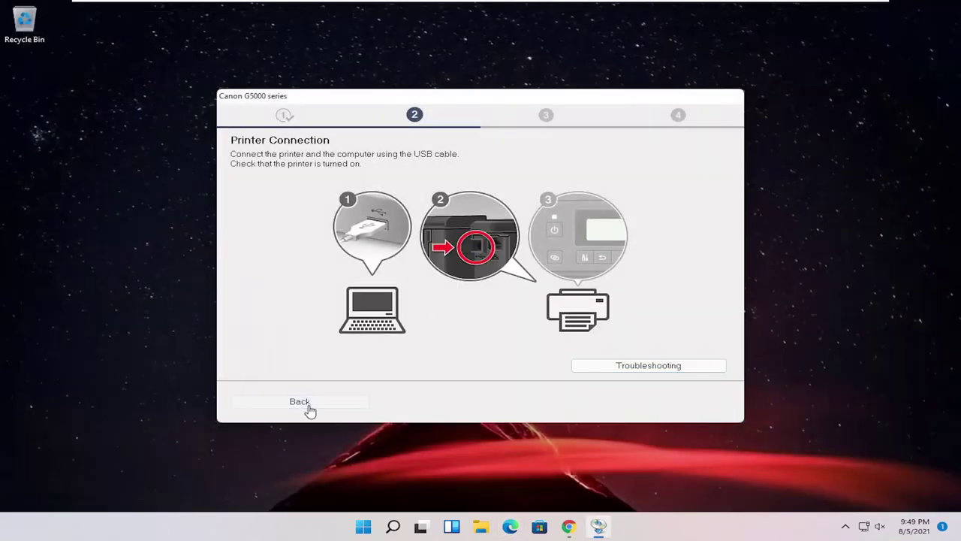
{"action": "left_click", "coordinate": [308, 409]}
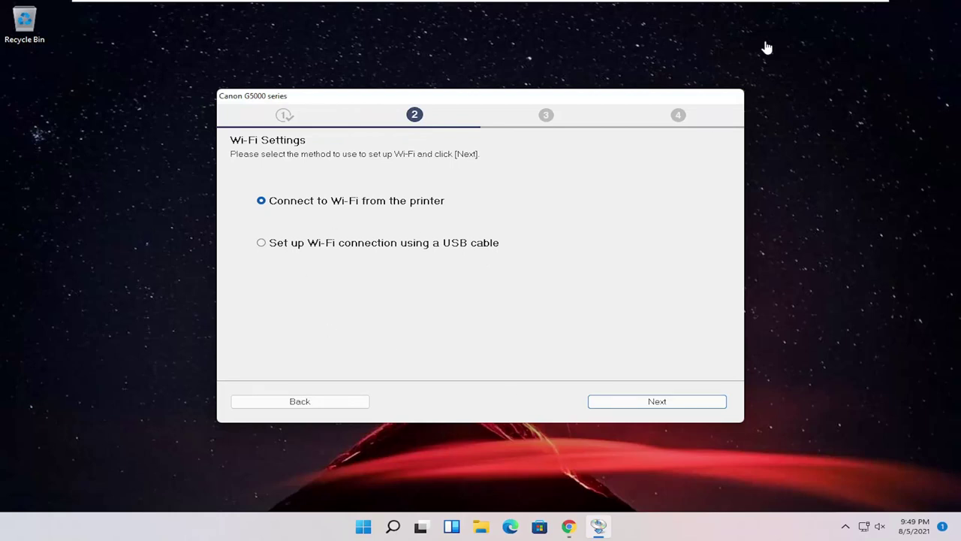
{"action": "left_click", "coordinate": [297, 401]}
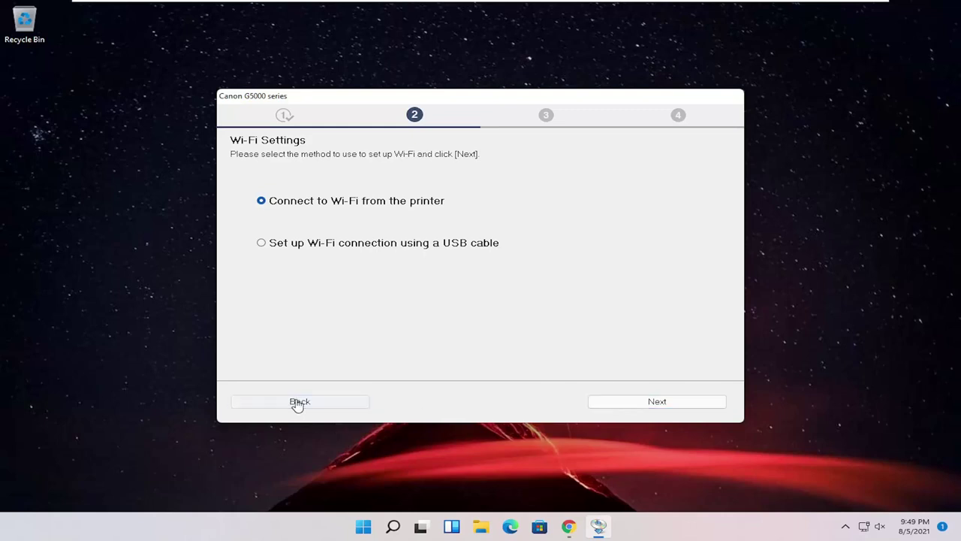